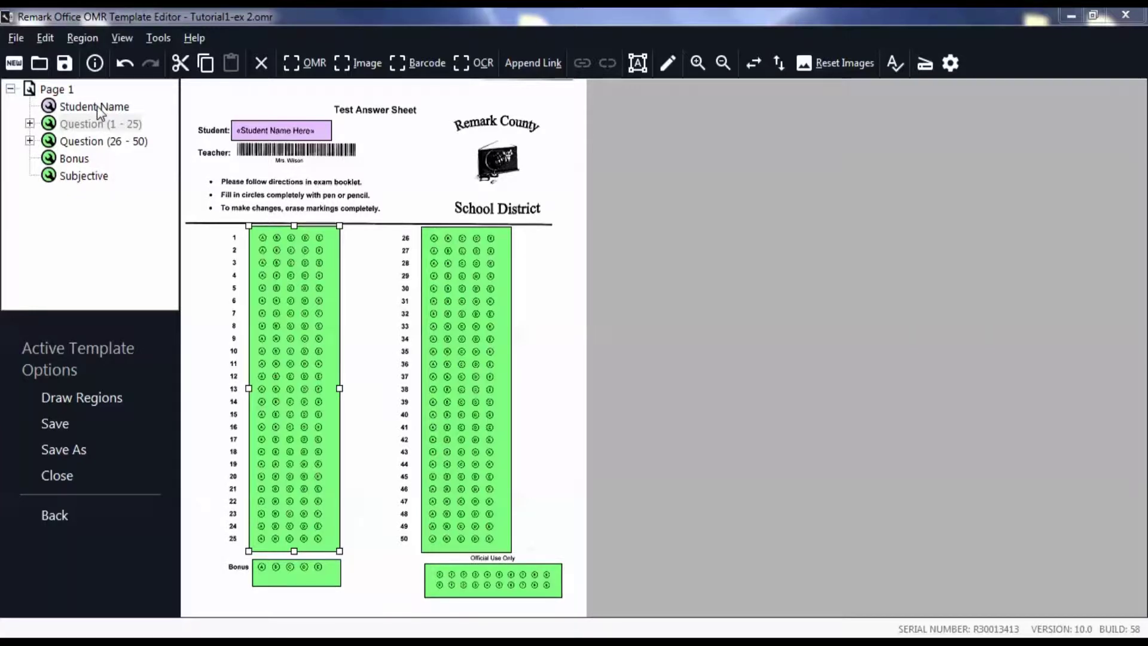
# Select the Student Name region to display its Region Details card.
pyautogui.click(98, 109)
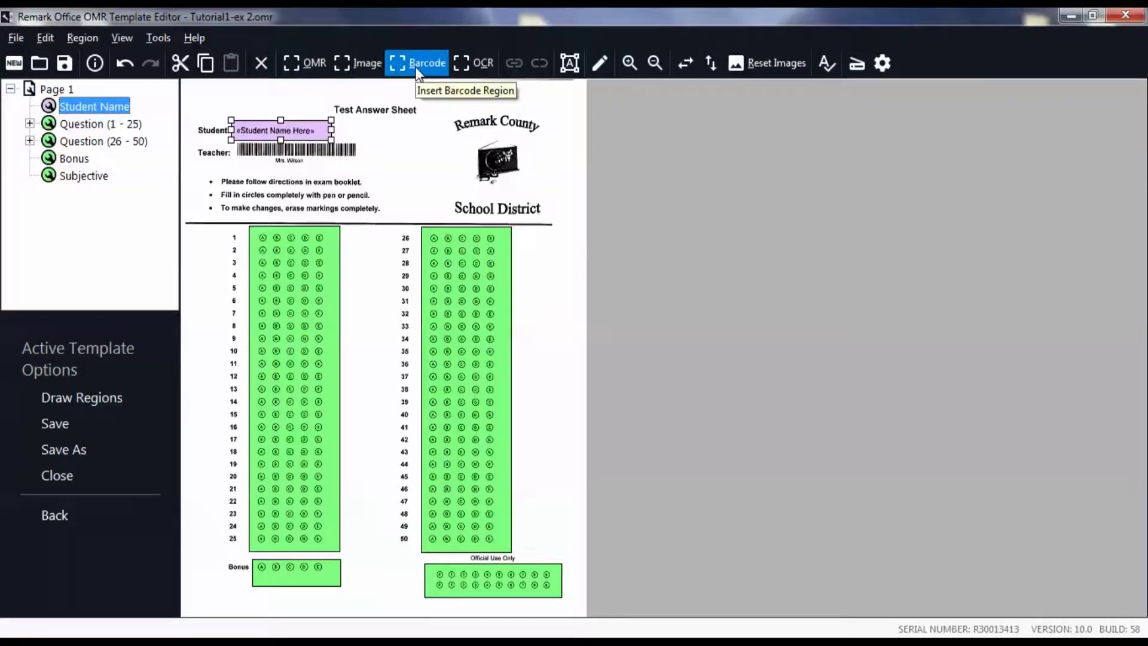
# Start inserting a barcode region after the Student Name region from the Region menu.
pyautogui.click(80, 38)
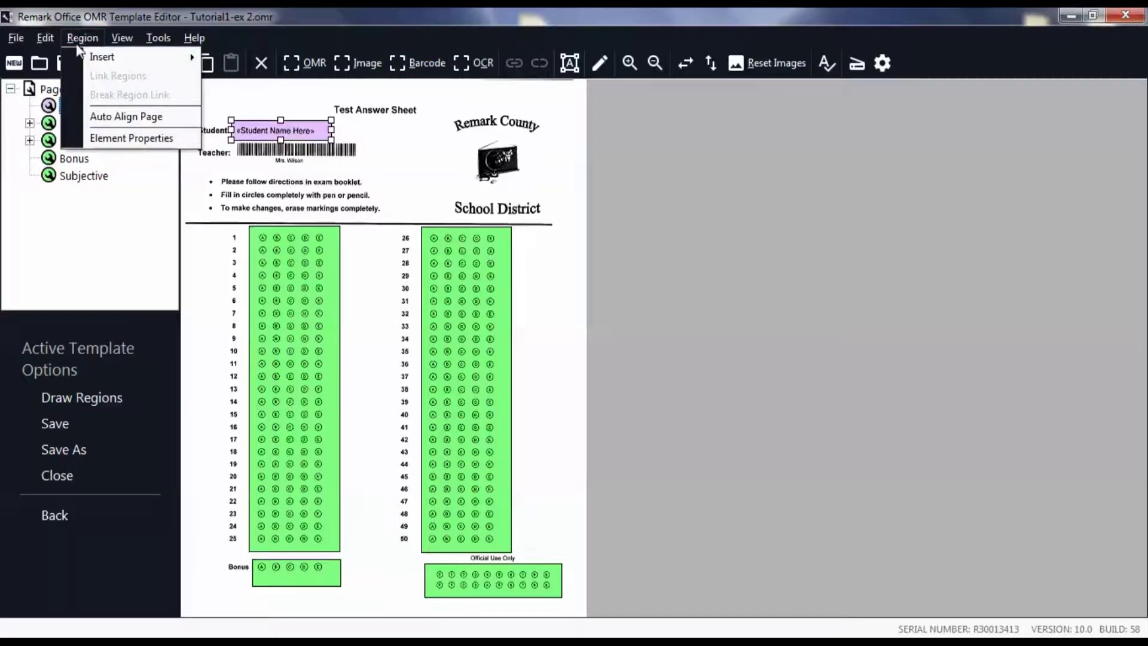
pyautogui.moveTo(168, 61)
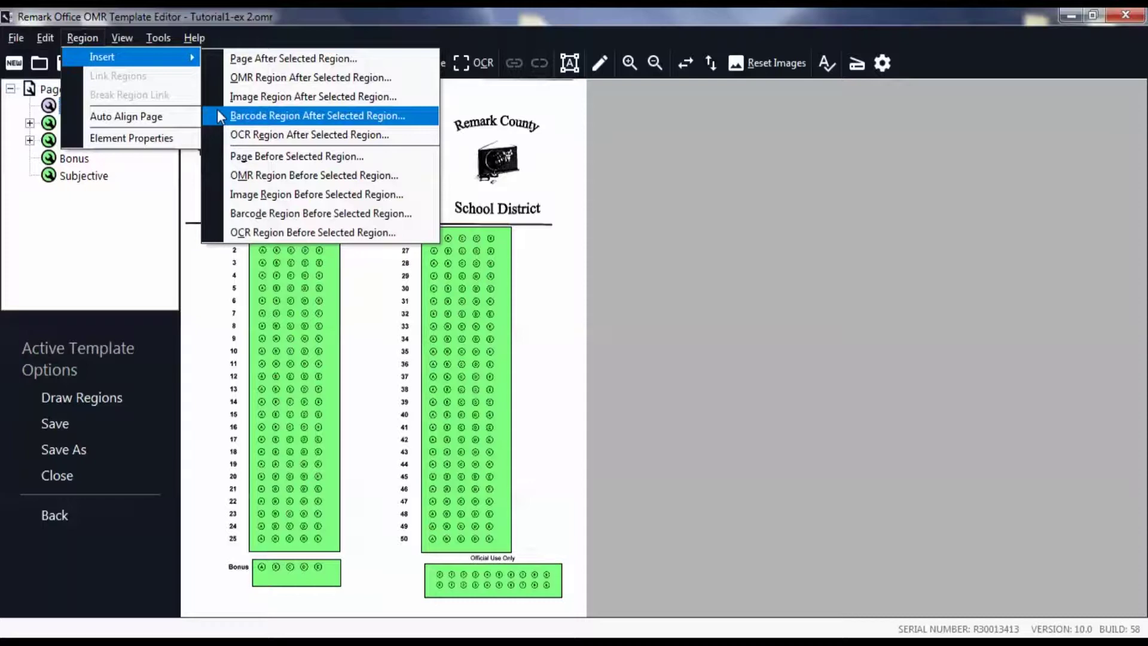
pyautogui.click(317, 116)
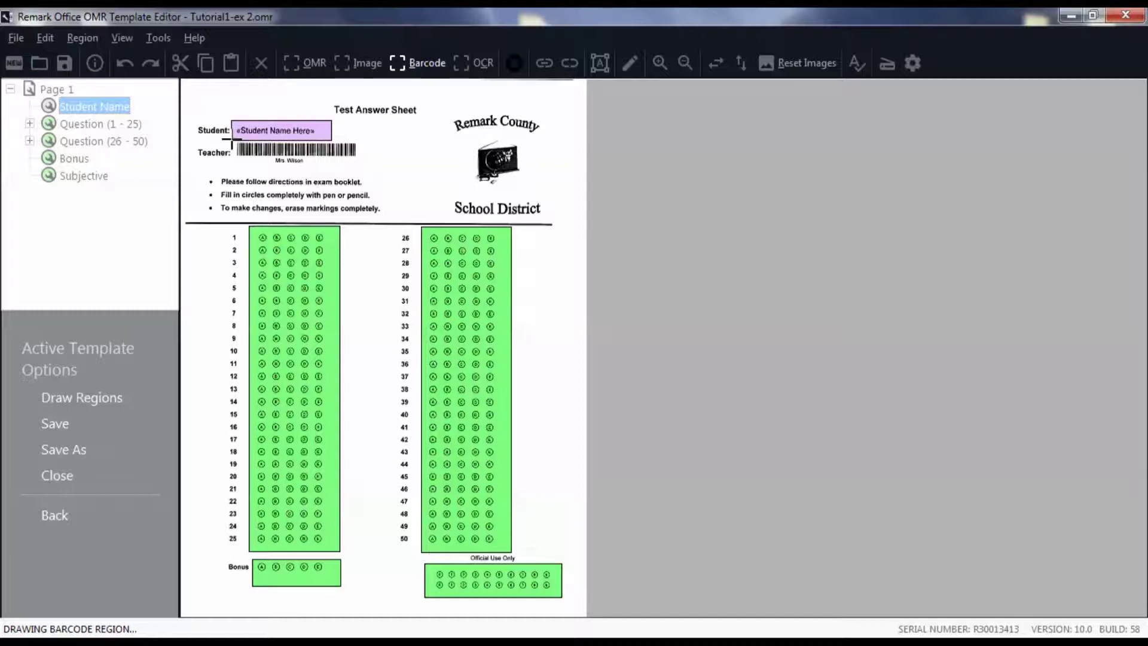
# Drag out a barcode region rectangle covering the Teacher barcode.
pyautogui.moveTo(231, 144); pyautogui.dragTo(384, 163)
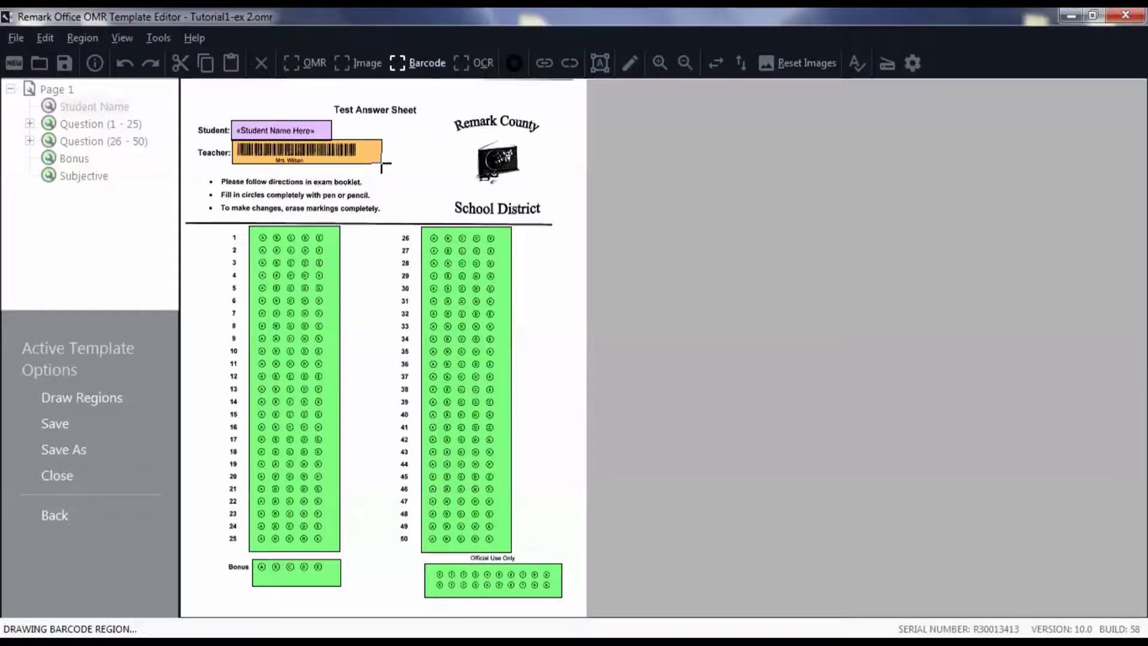
pyautogui.moveTo(382, 163); pyautogui.dragTo(381, 163)
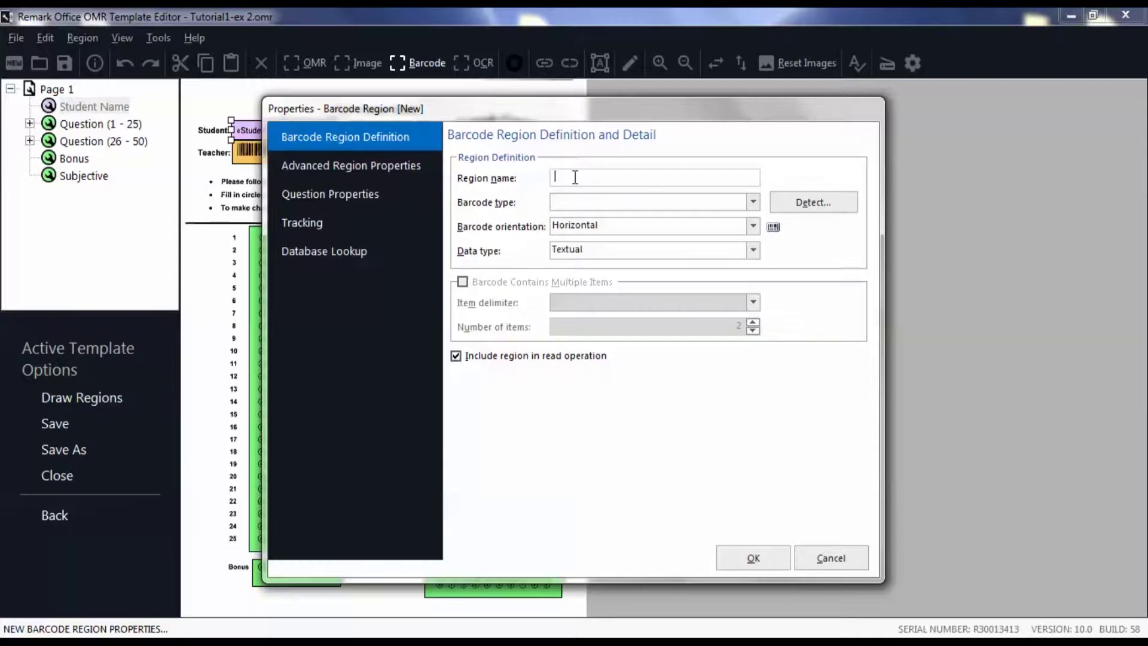
# Name the region 'Teacher Name' and auto-detect its barcode type.
pyautogui.write('Teacher Name')
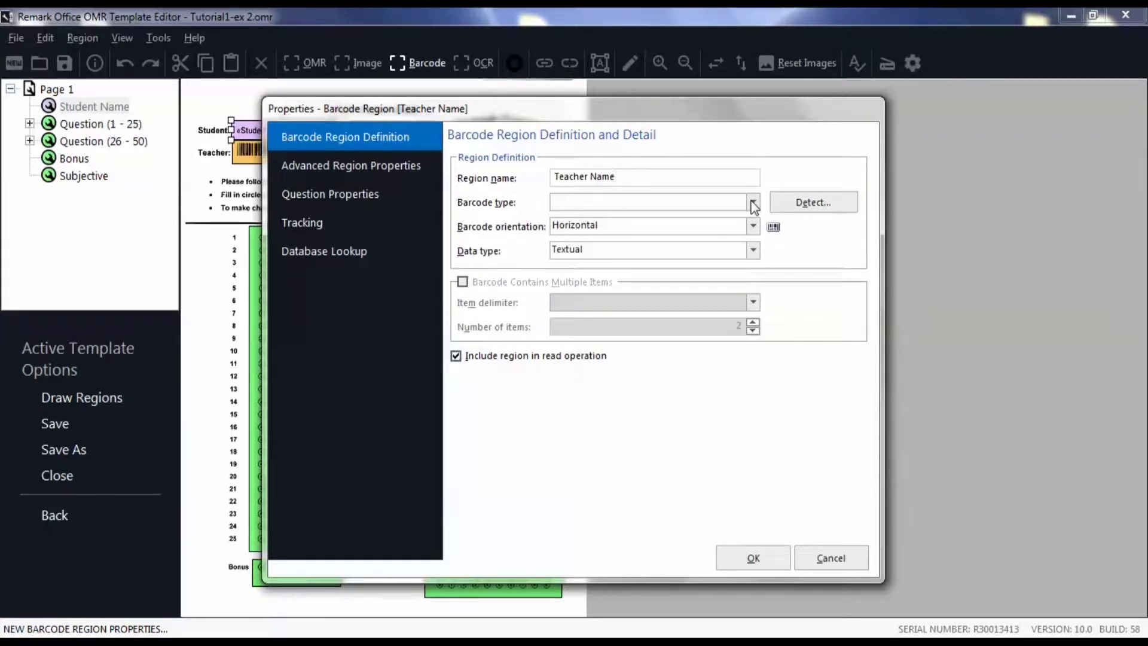
pyautogui.click(754, 202)
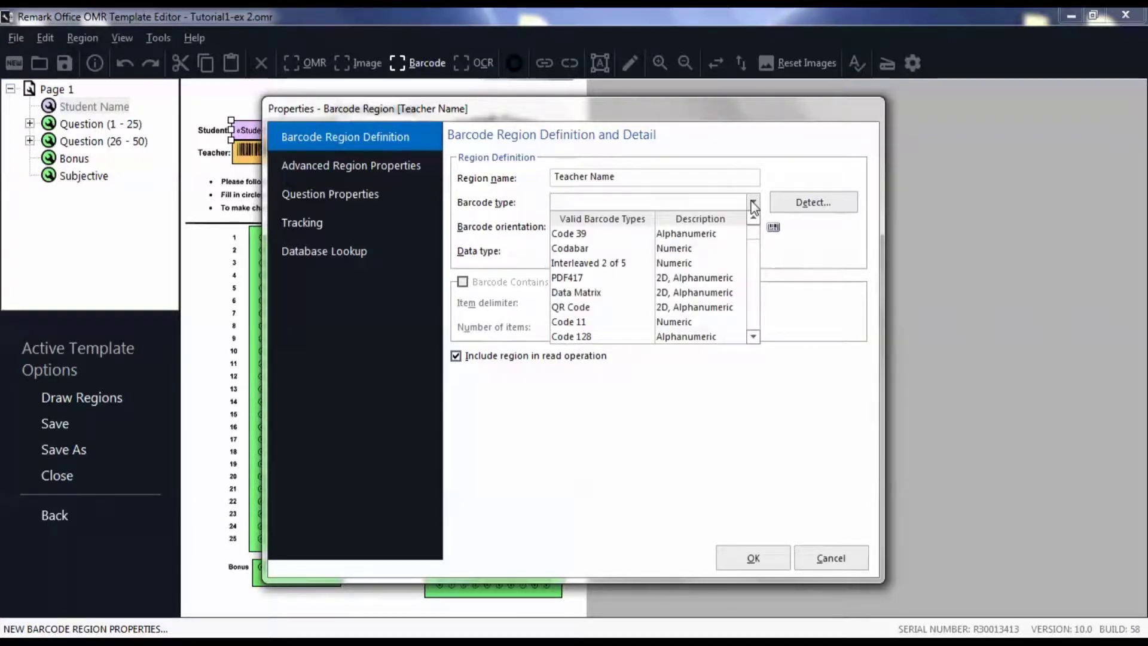
pyautogui.click(754, 205)
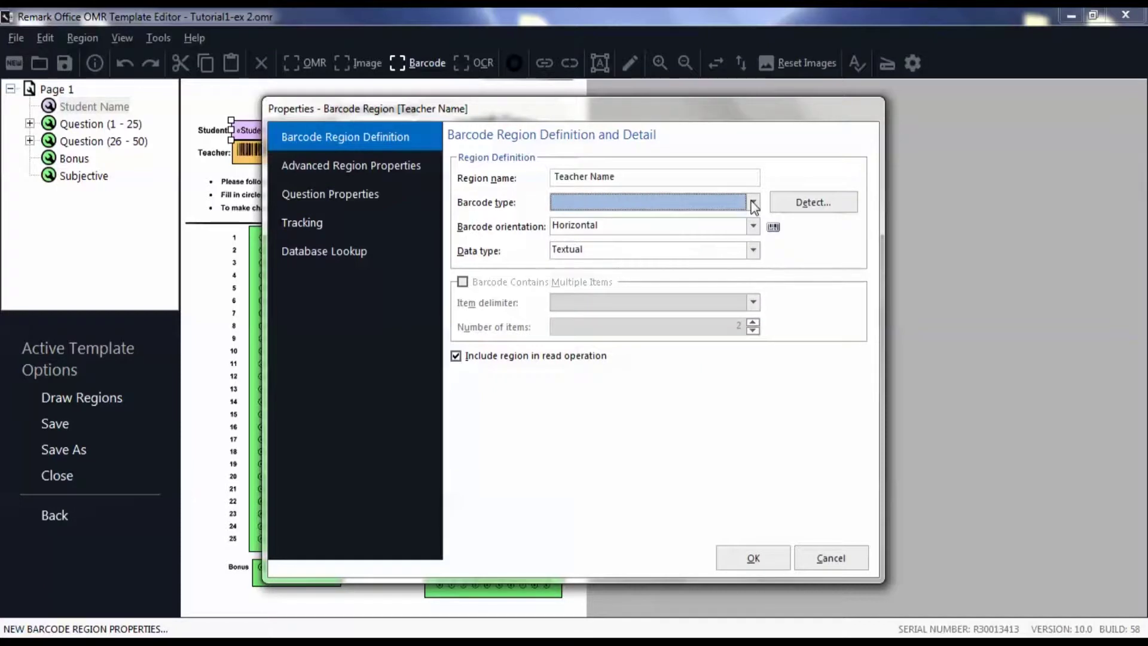
pyautogui.click(786, 207)
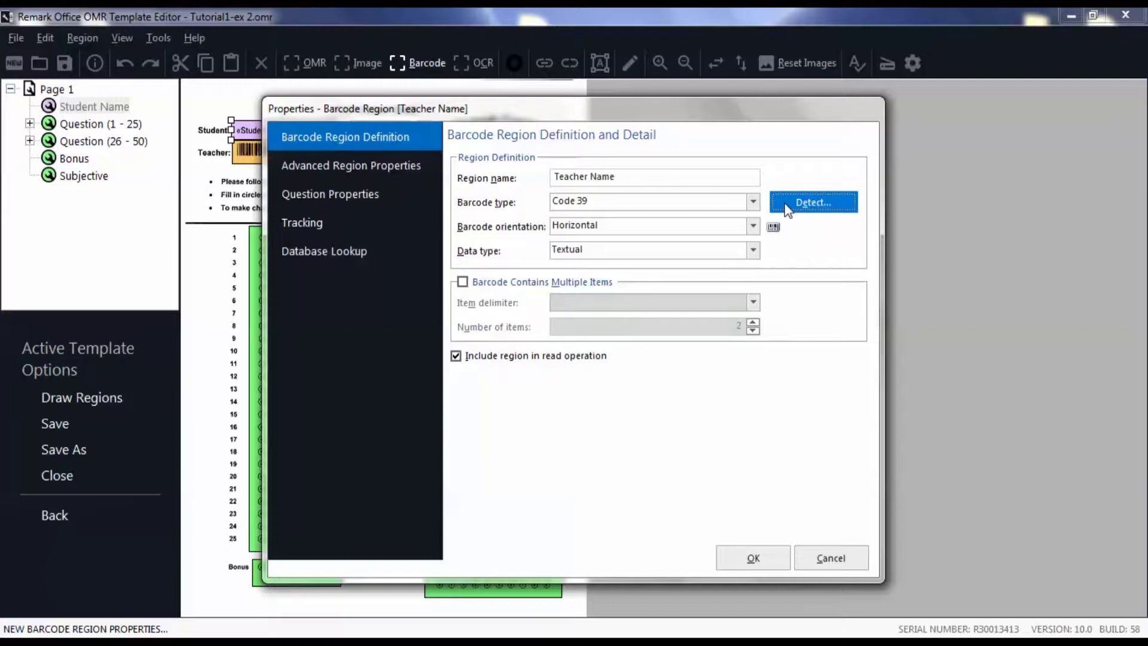
# Keep Horizontal orientation and Textual data type, and enable Barcode Contains Multiple Items.
pyautogui.click(754, 226)
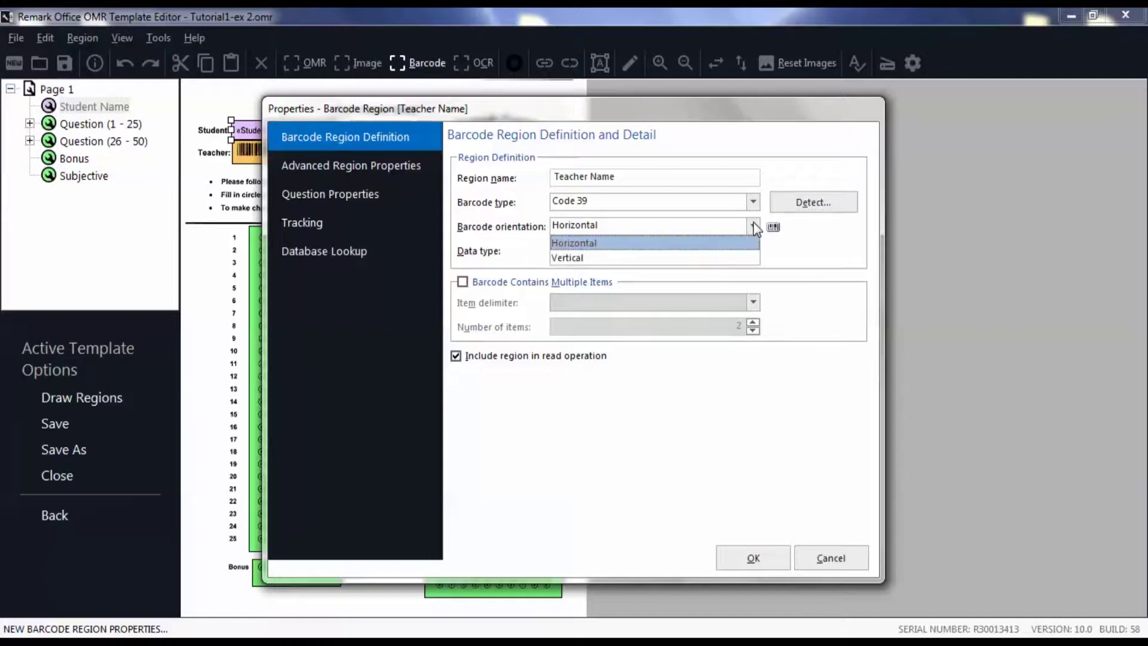
pyautogui.click(561, 243)
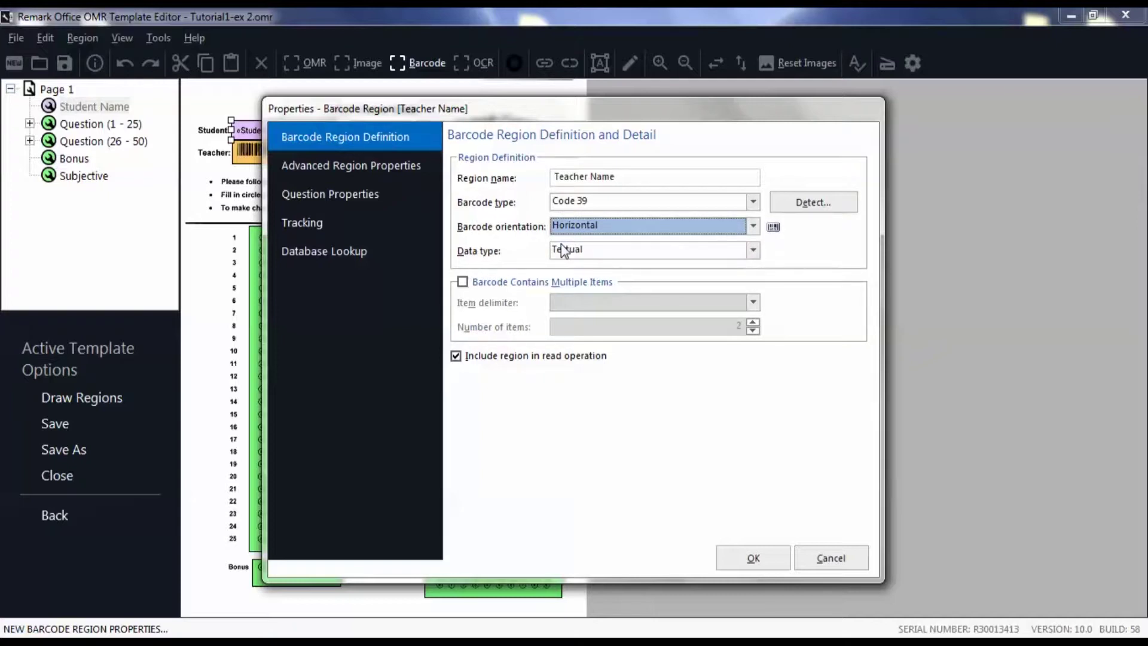
pyautogui.click(753, 250)
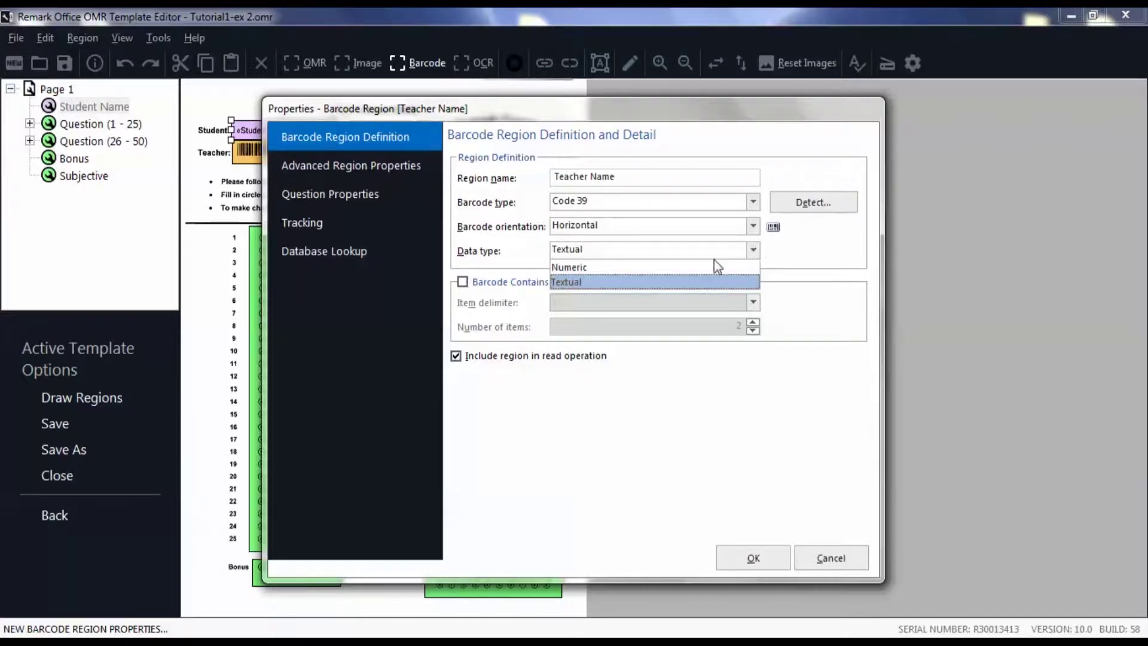
pyautogui.click(566, 281)
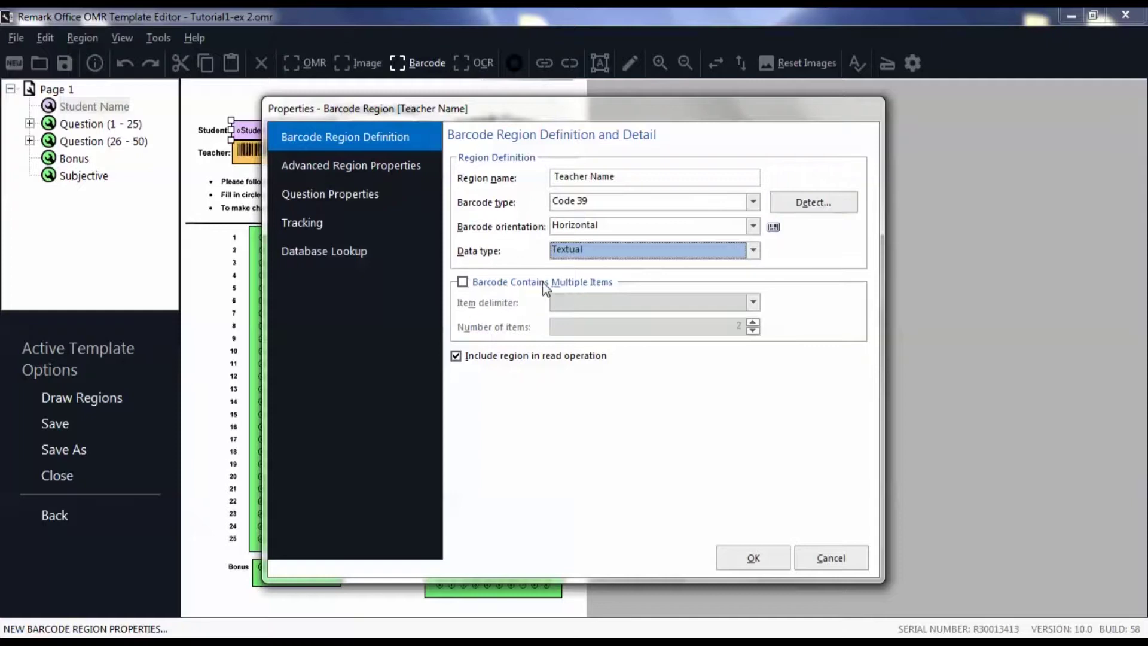
pyautogui.click(463, 283)
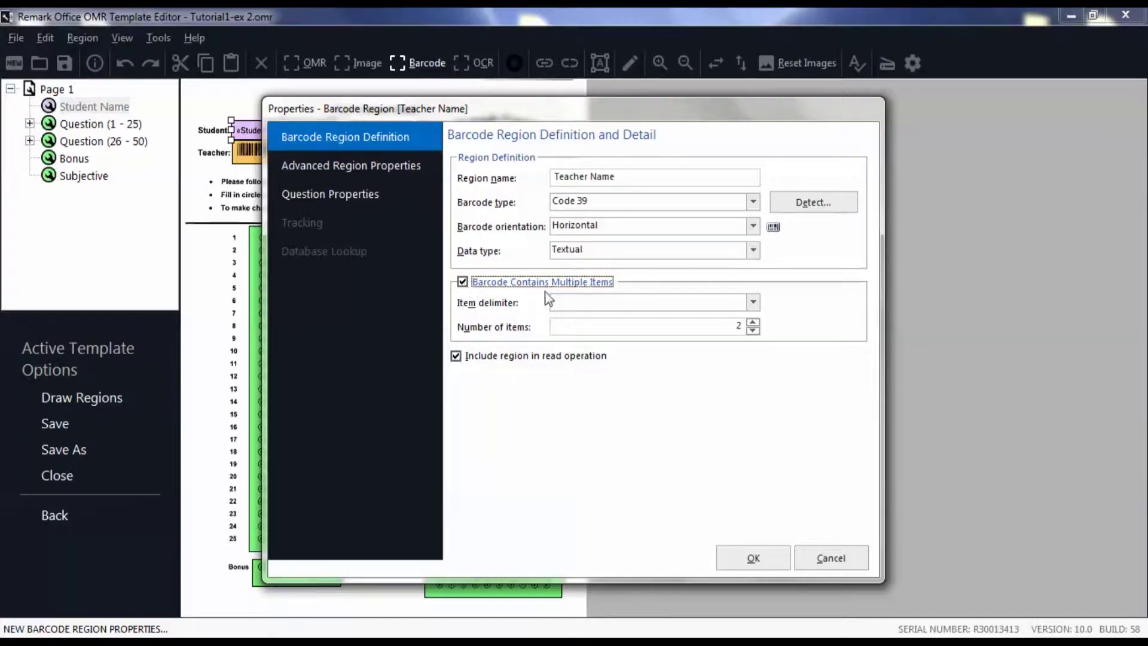
# Try a Comma delimiter, revert to a single-item barcode, and confirm the Teacher Name settings.
pyautogui.click(753, 303)
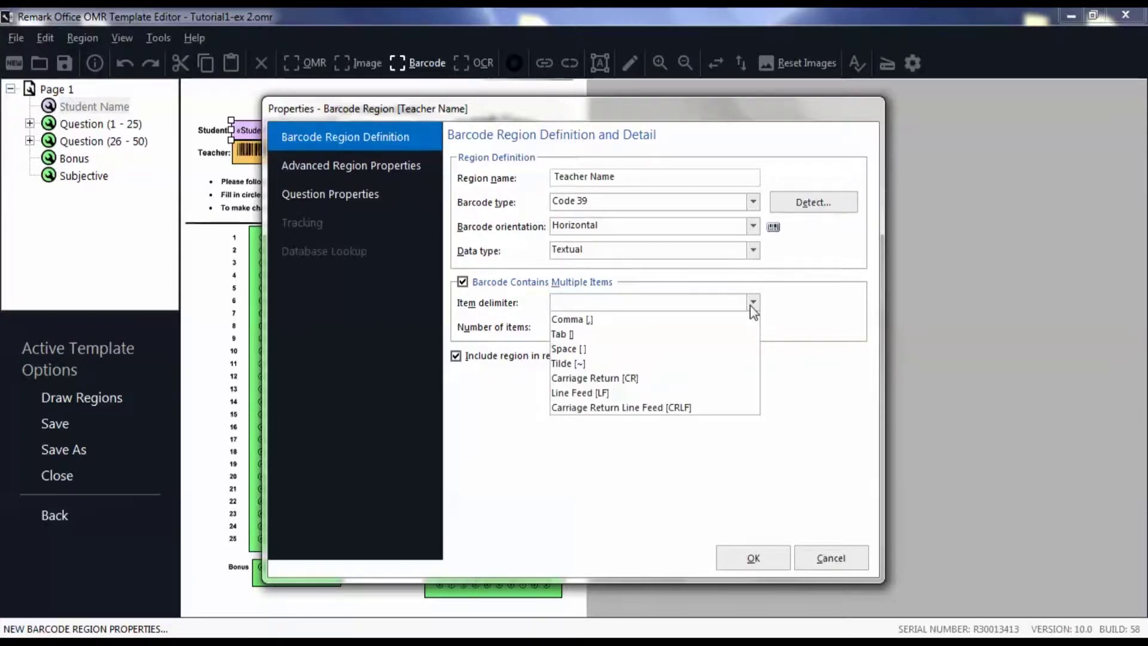
pyautogui.click(615, 320)
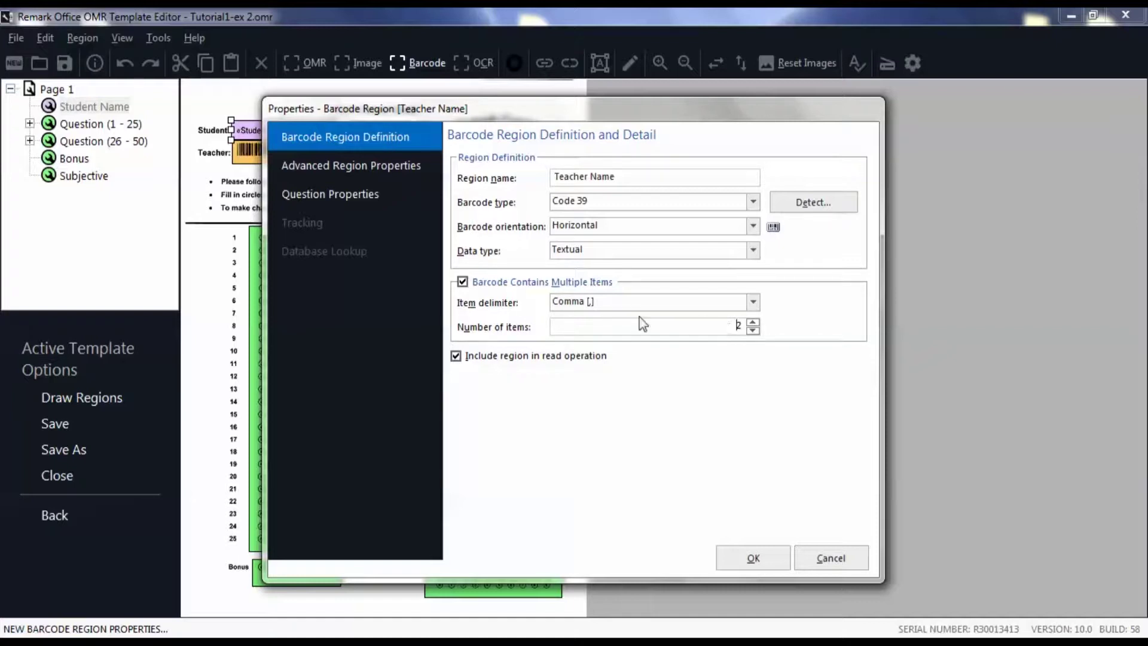
pyautogui.click(462, 282)
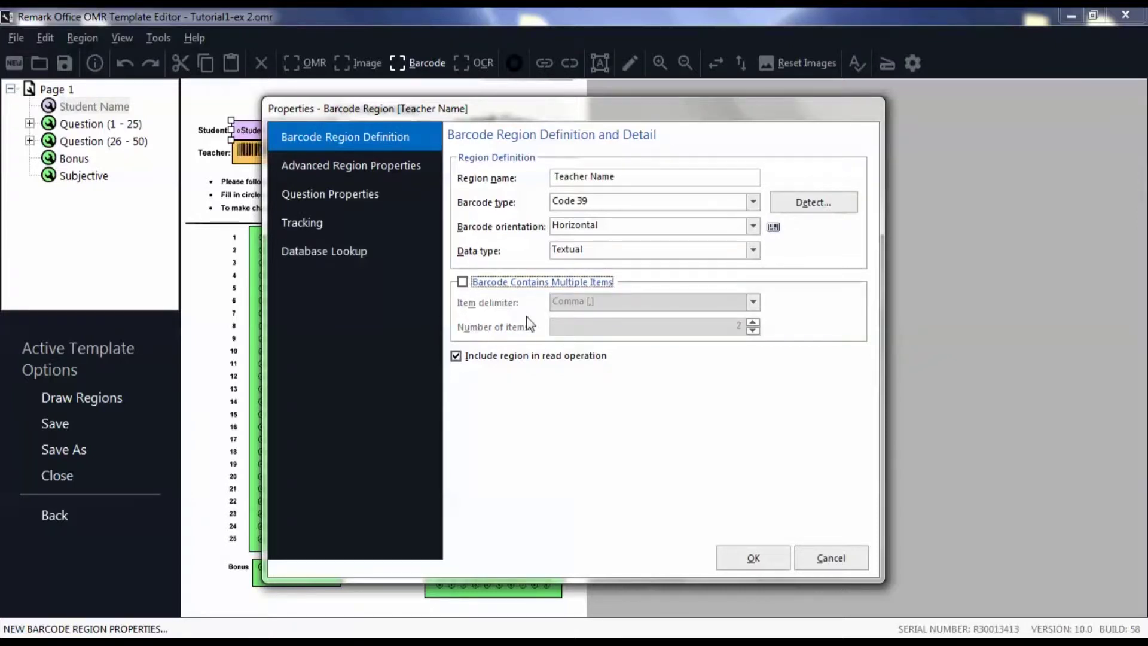
pyautogui.click(738, 555)
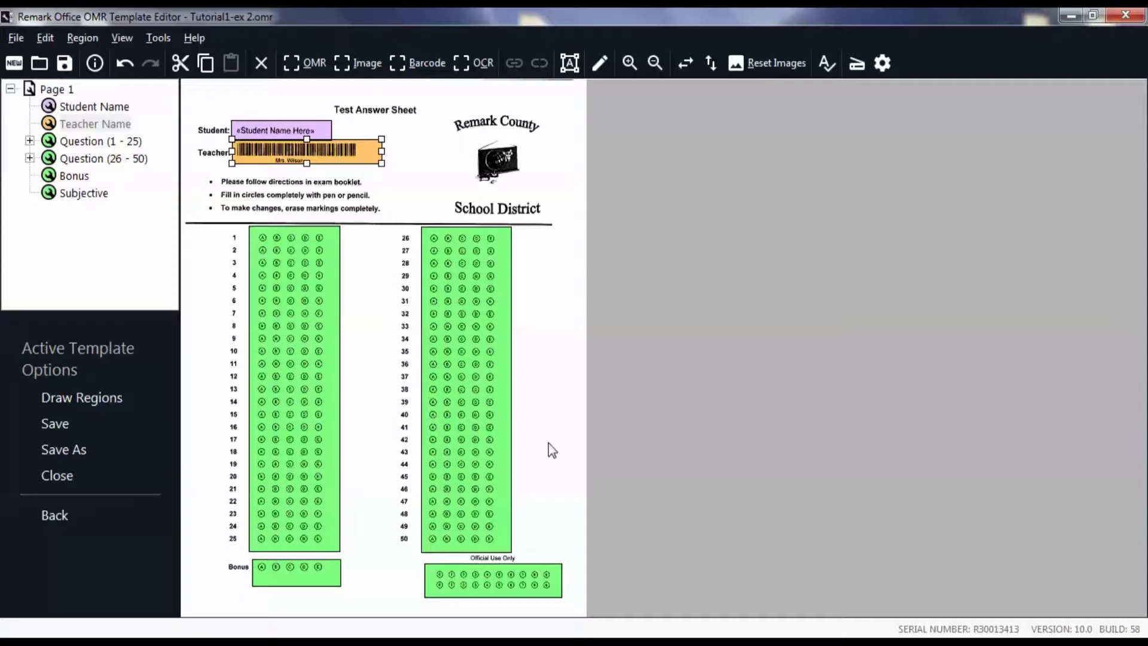
# Stretch the Teacher Name region to the barcode's right end and save Tutorial1-ex 2.omr.
pyautogui.moveTo(97, 127)
pyautogui.moveTo(383, 150); pyautogui.dragTo(404, 147)
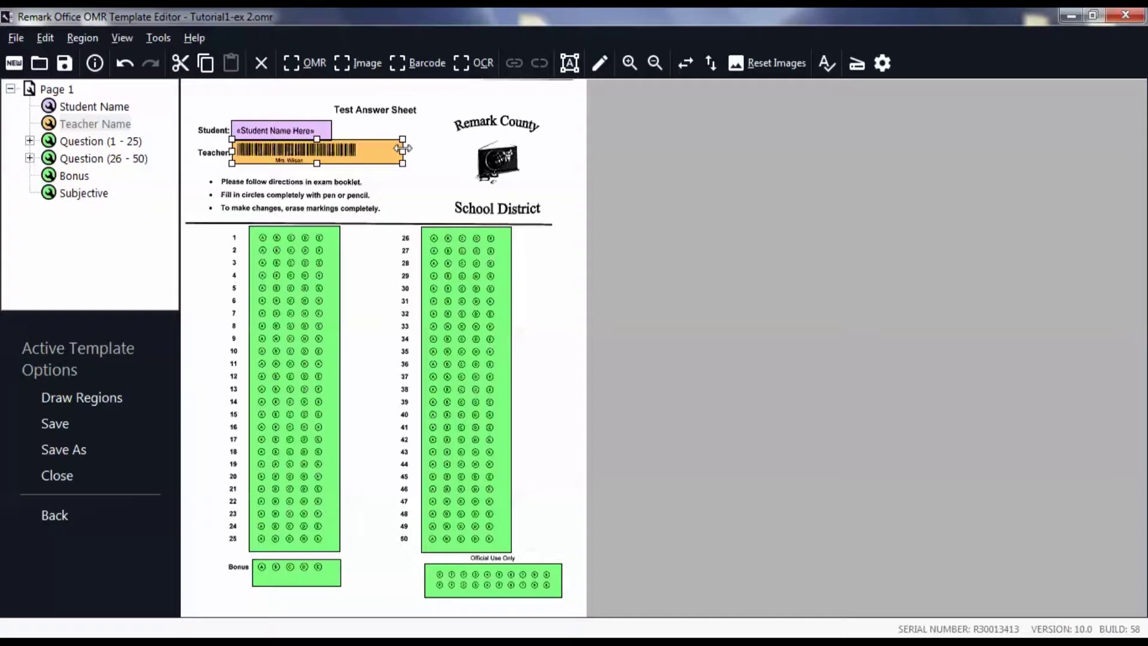
pyautogui.click(65, 63)
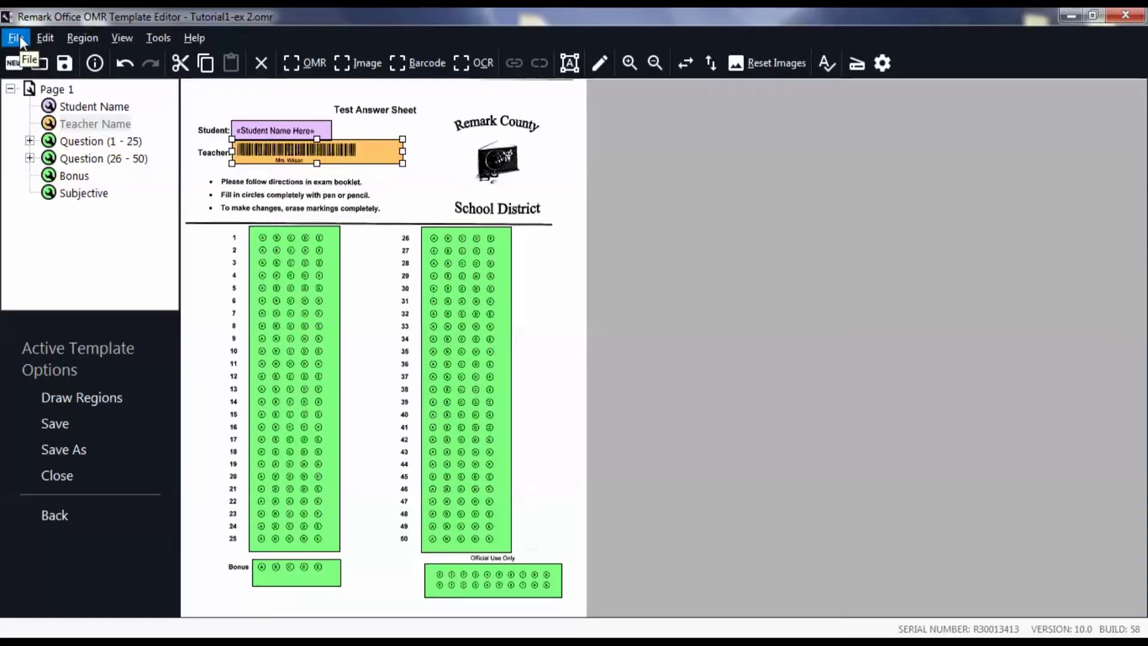
# Launch Remark Office OMR Data Center from the File menu for Tutorial1-ex 2.omr.
pyautogui.click(17, 39)
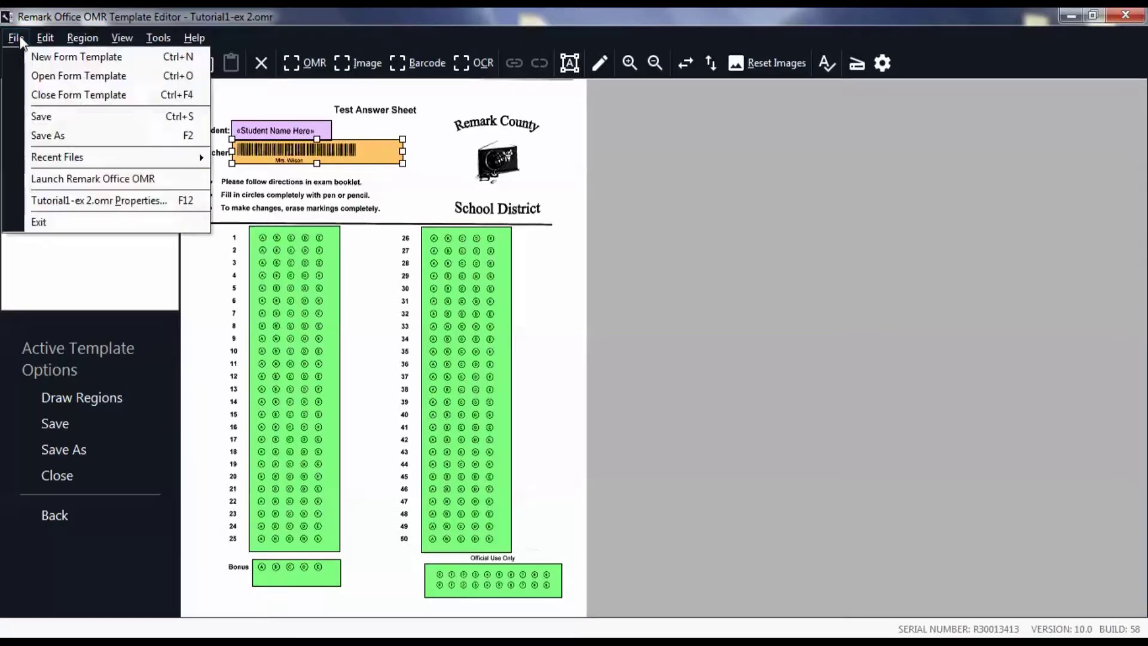
pyautogui.click(13, 170)
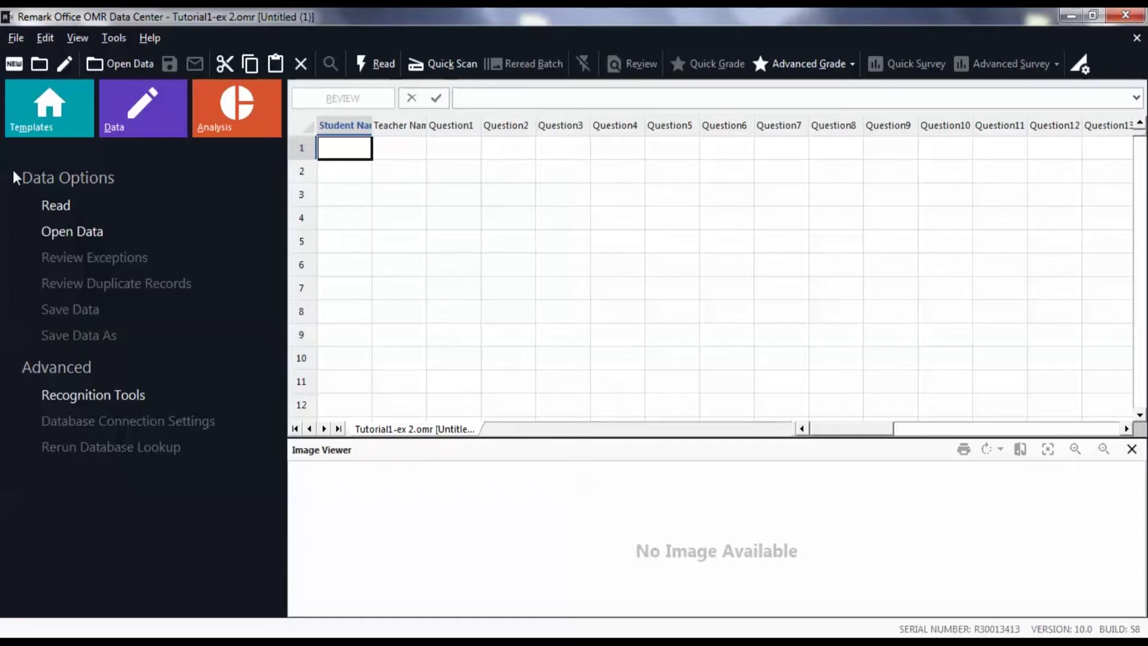
# Open the Office Read wizard via Read under Data Options.
pyautogui.click(54, 211)
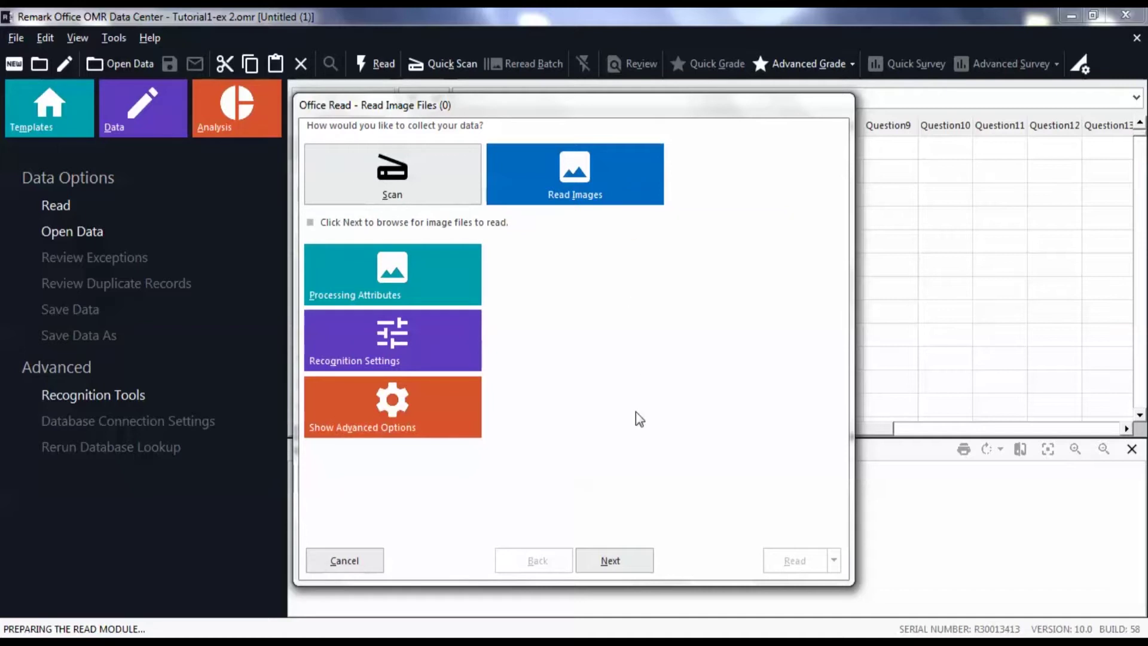
# Add the Tutorial 1 Answer Key and Completed Test Forms images and read them into the grid.
pyautogui.click(635, 567)
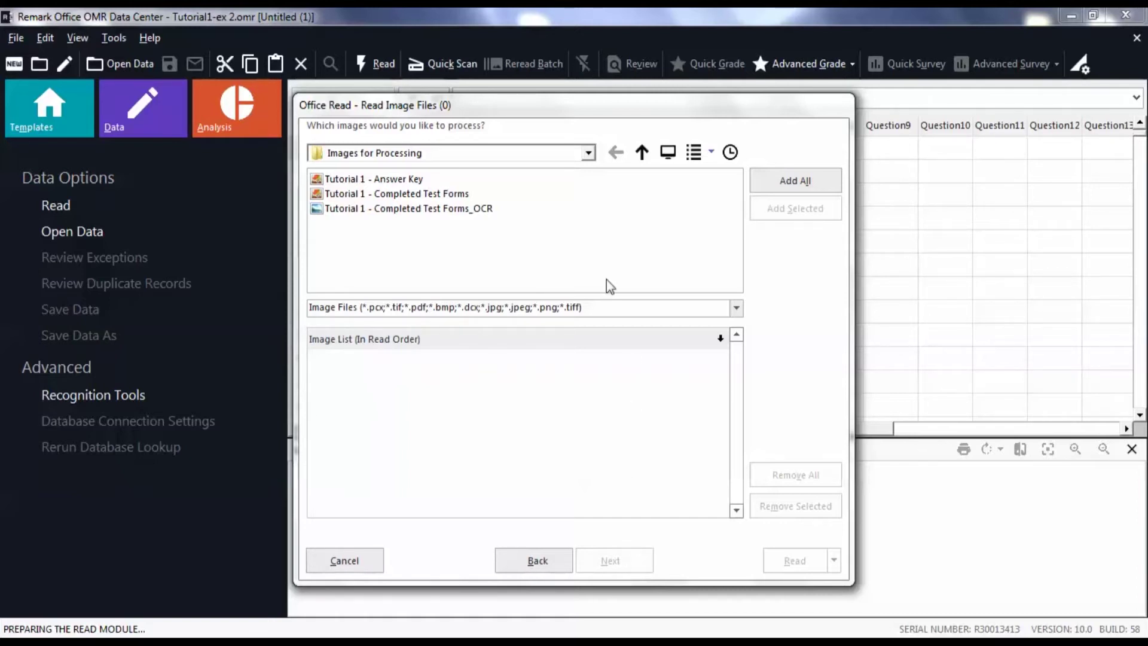
pyautogui.click(407, 180)
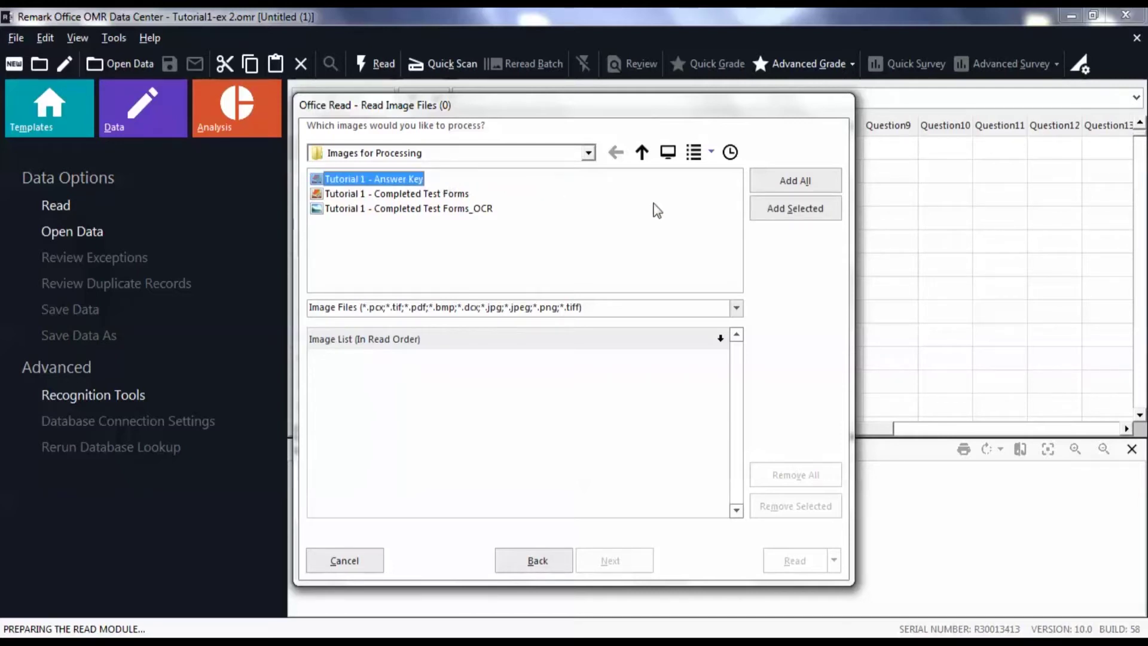
pyautogui.click(761, 215)
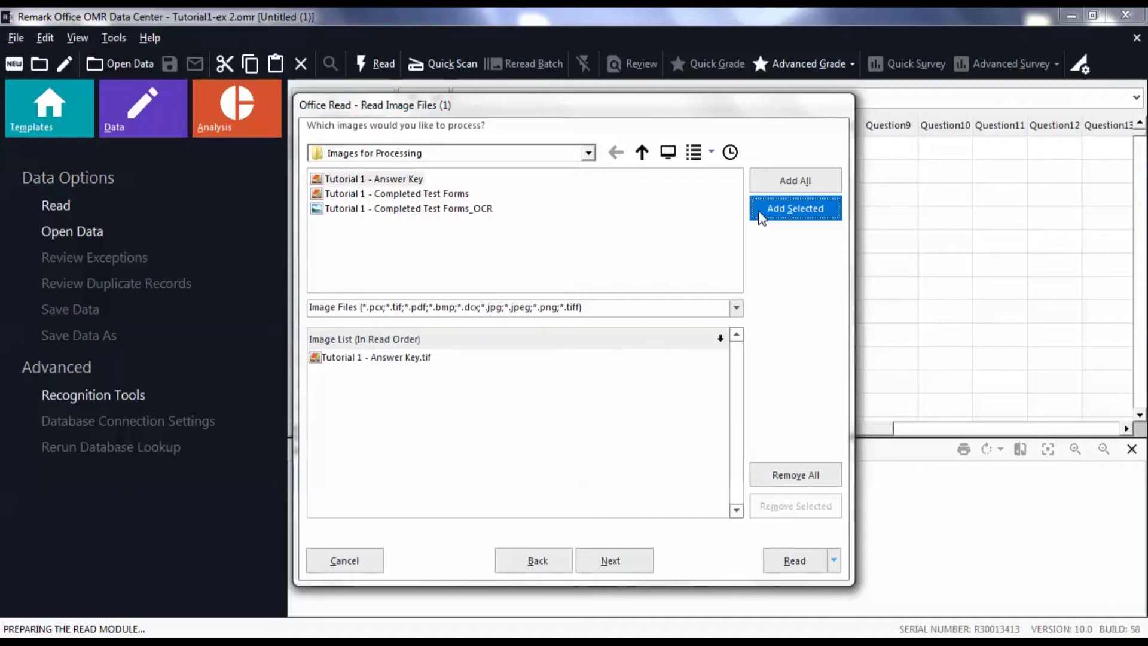
pyautogui.doubleClick(412, 195)
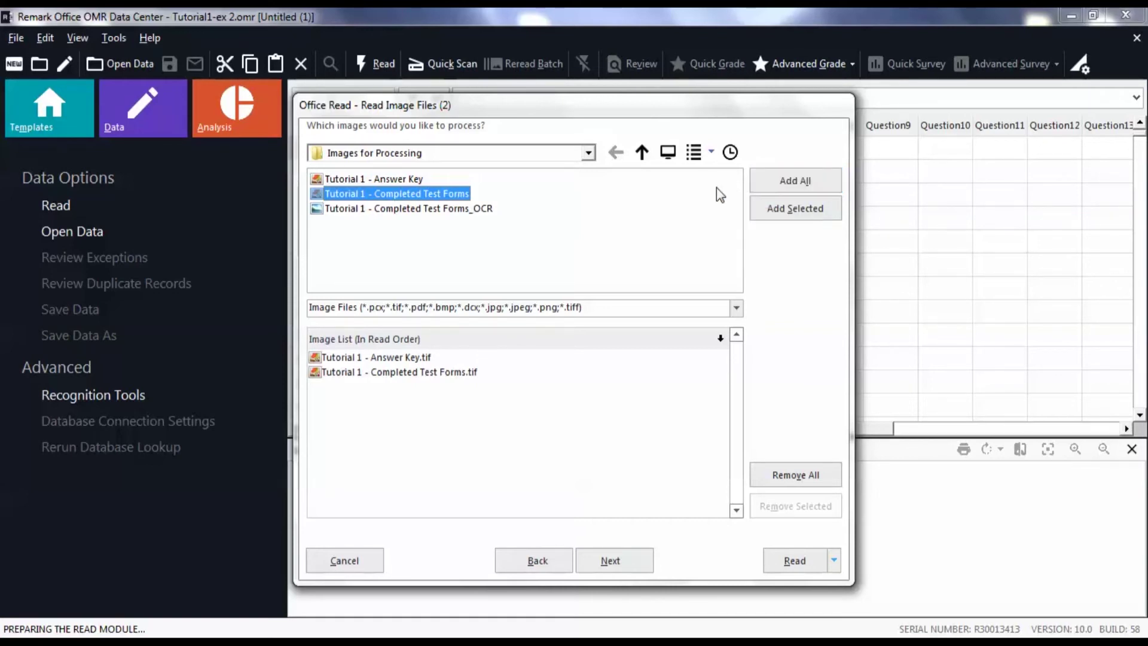
pyautogui.click(778, 562)
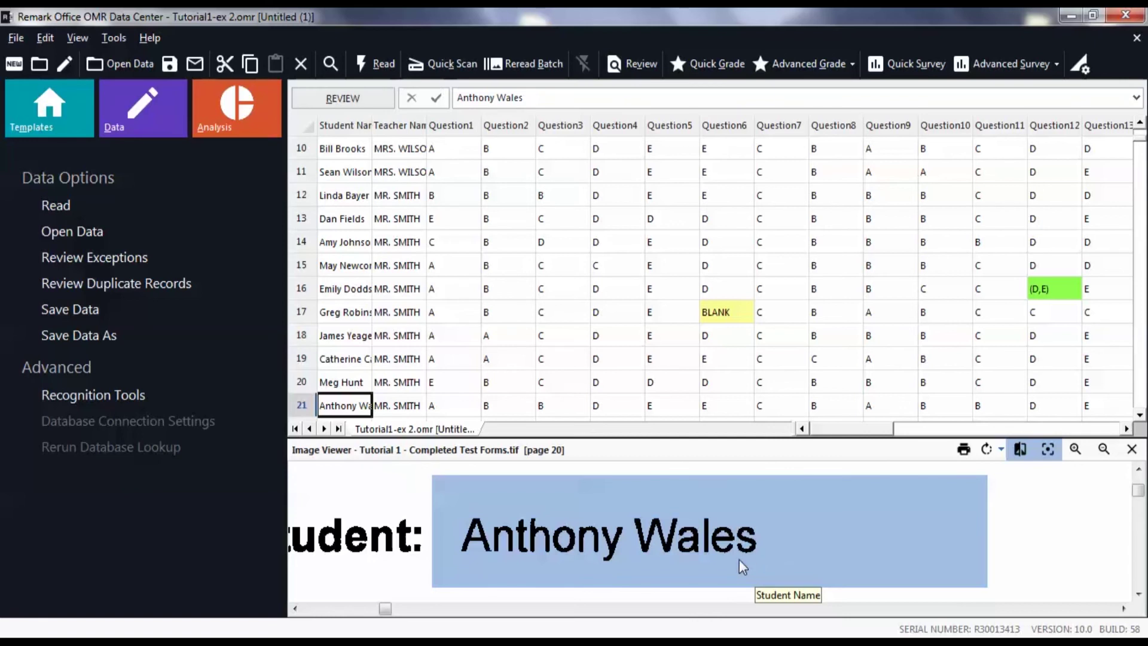
# Autofit the Teacher Name column to show full names, then check one name against its barcode image.
pyautogui.doubleClick(428, 126)
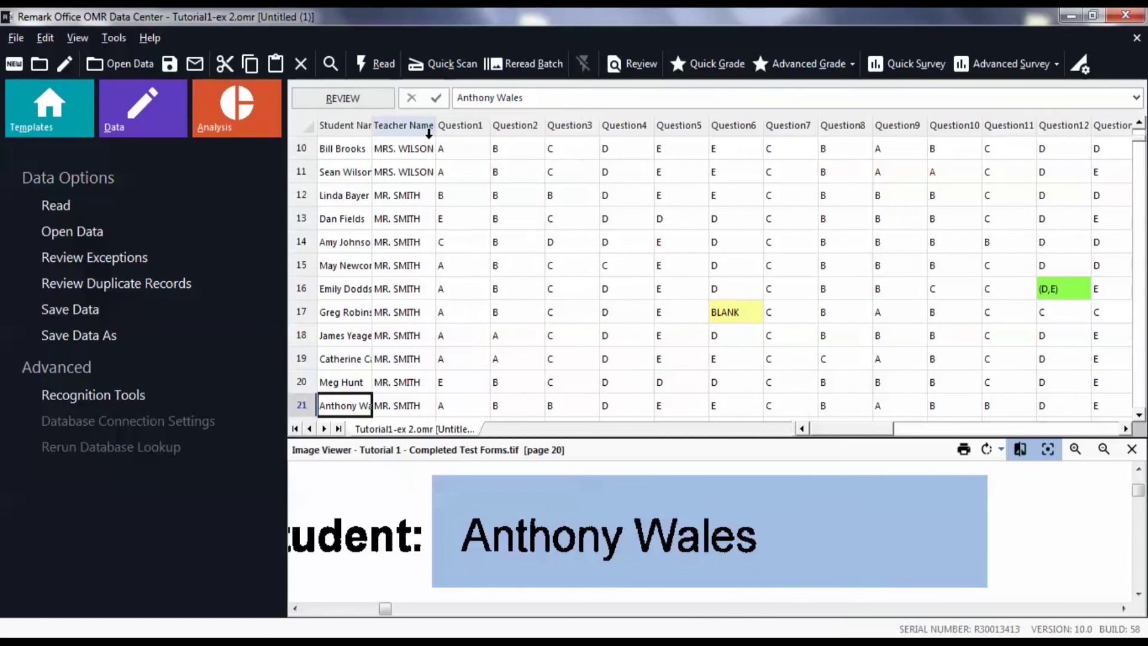
pyautogui.click(401, 149)
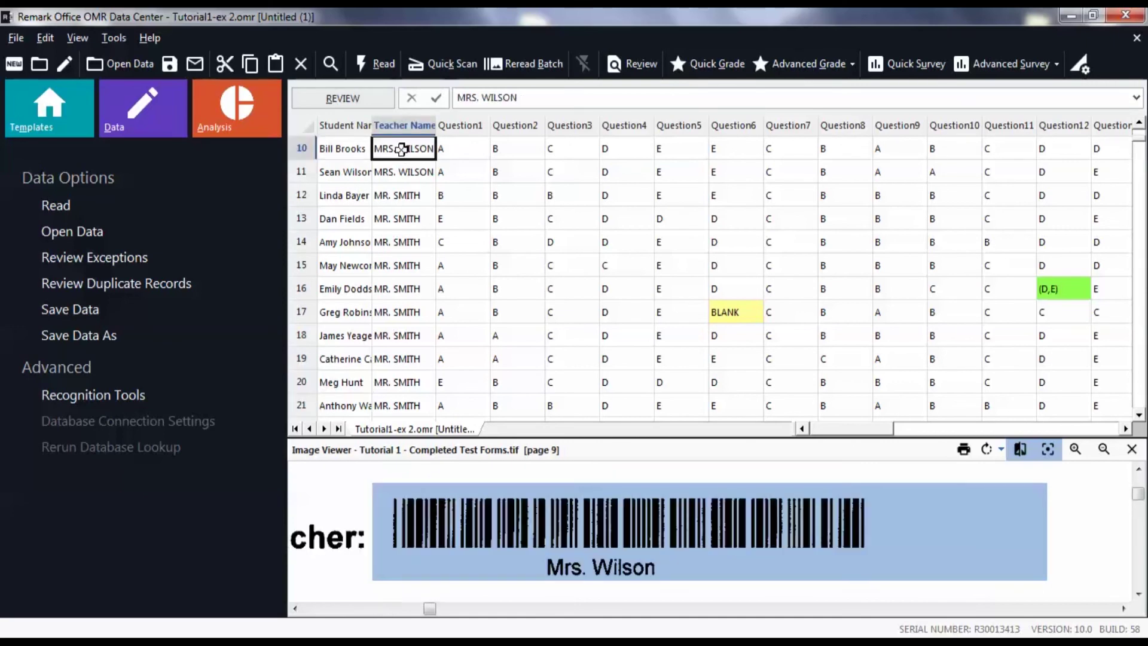